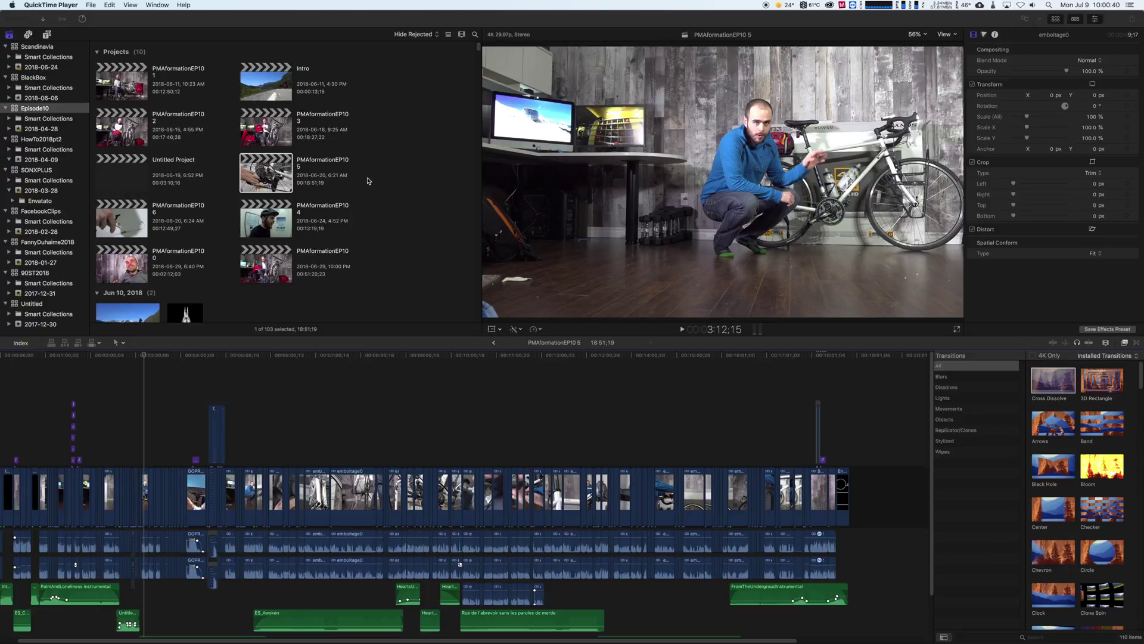
Step: Bring the PMformationEP10 5 project forward and zoom the timeline in around the playhead
click(146, 452)
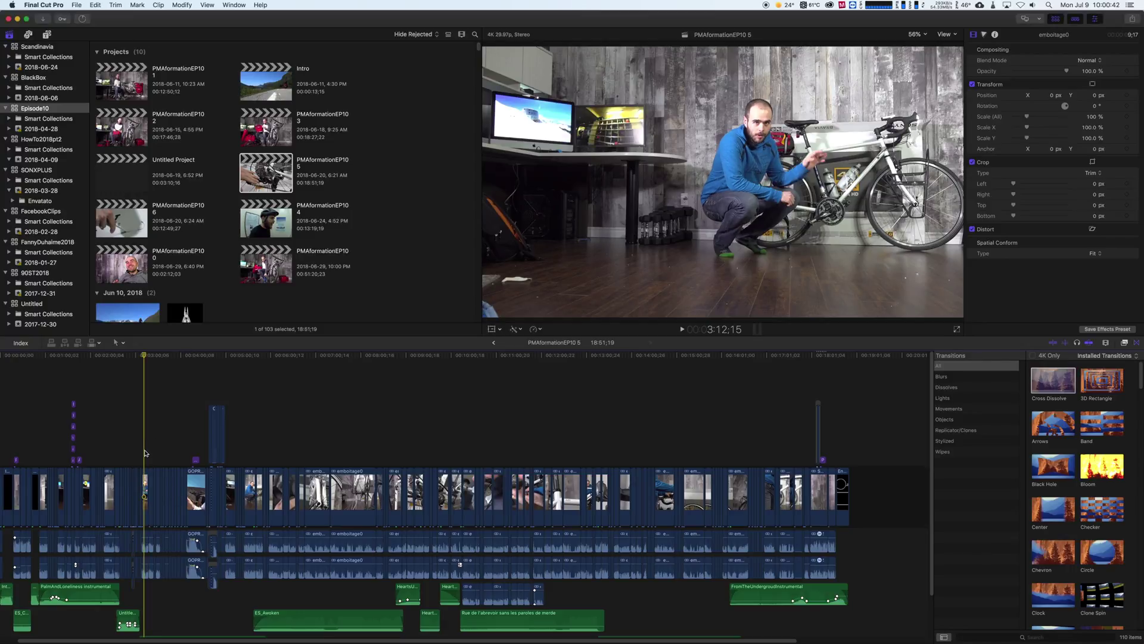
key(super+equal)
key(super+equal)
key(super+equal)
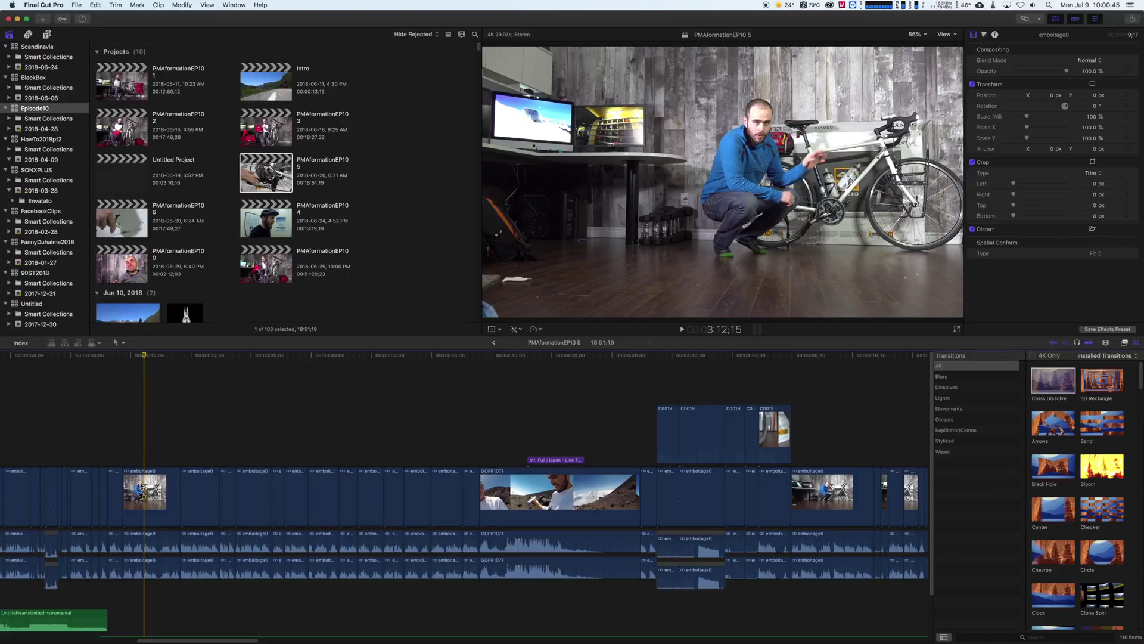
Step: Copy the emboitage0 clip and lift the pasted copy above the original as a connected clip
click(144, 495)
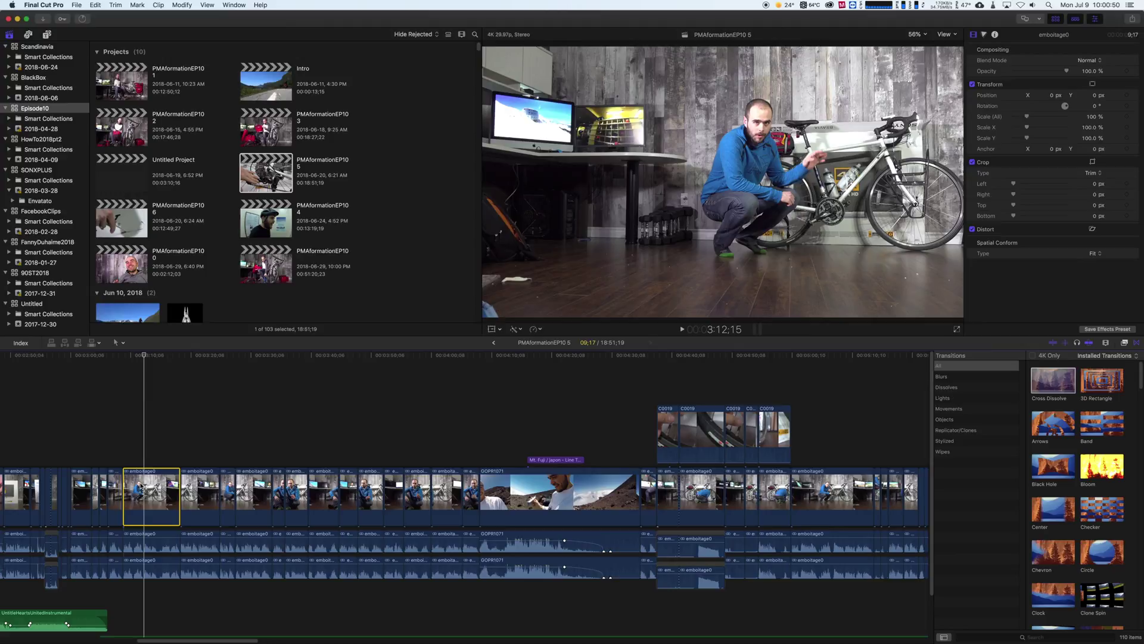
key(space)
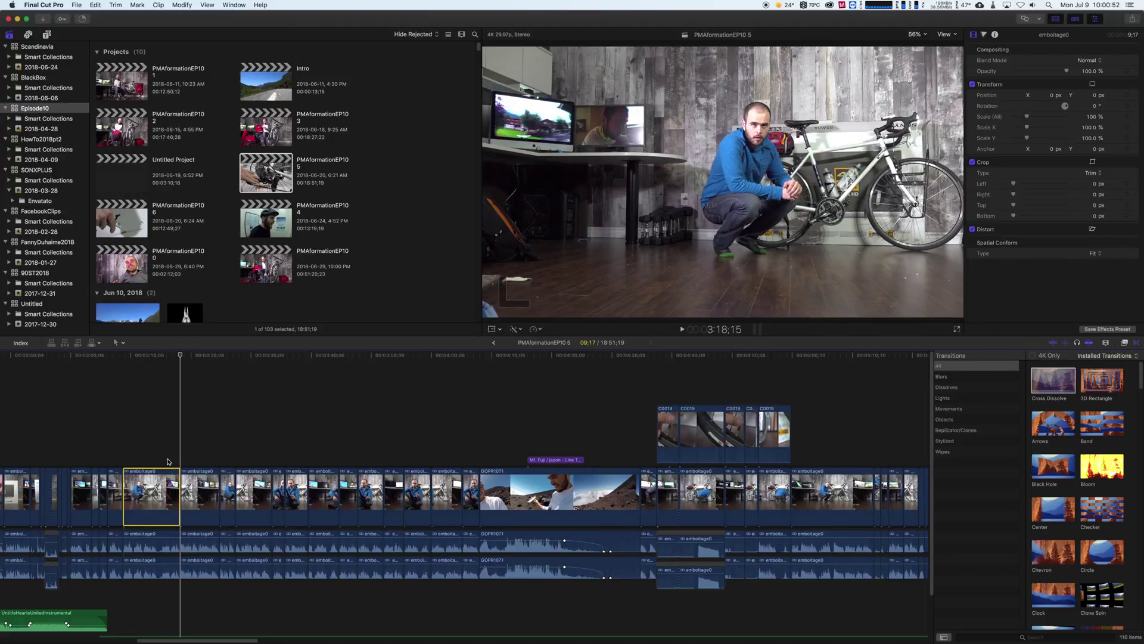
key(super+v)
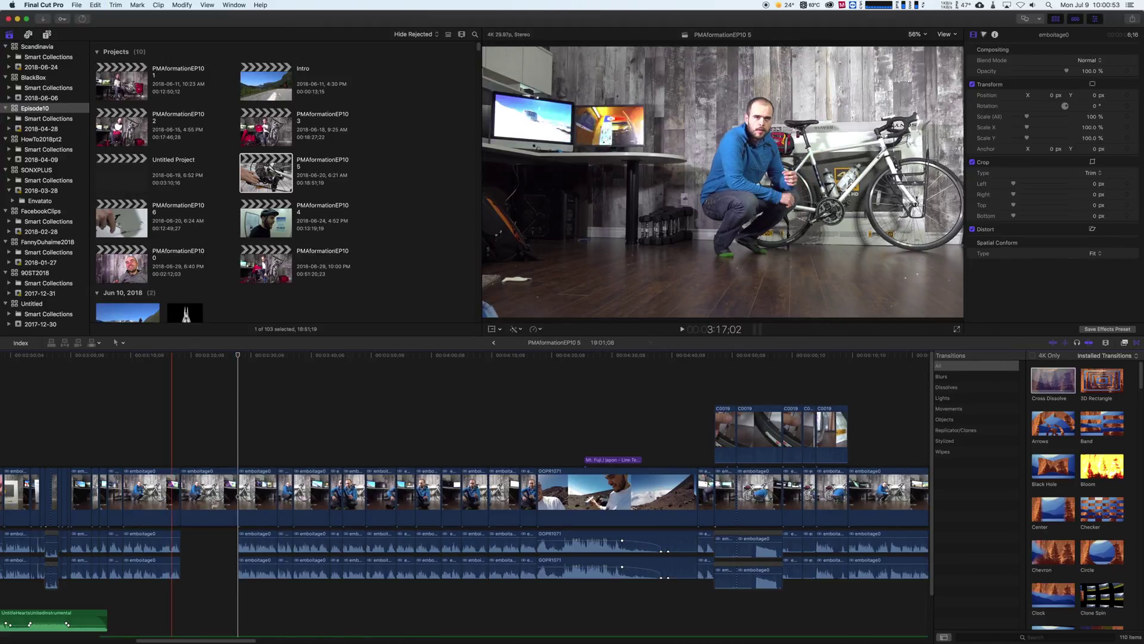
click(201, 465)
drag(201, 465, 152, 460)
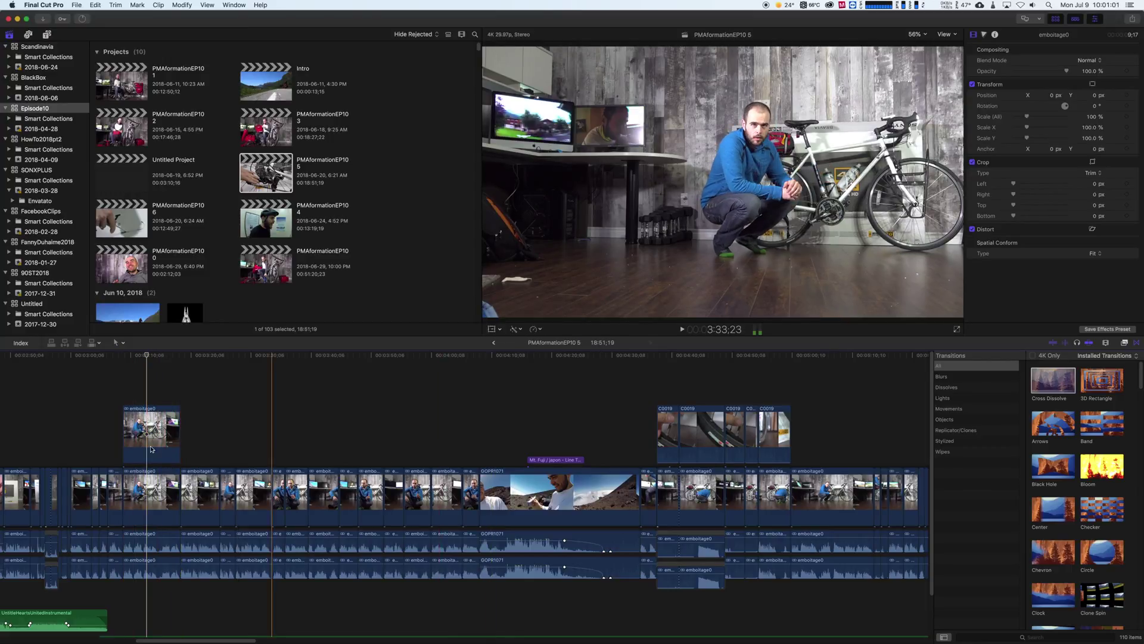
click(169, 439)
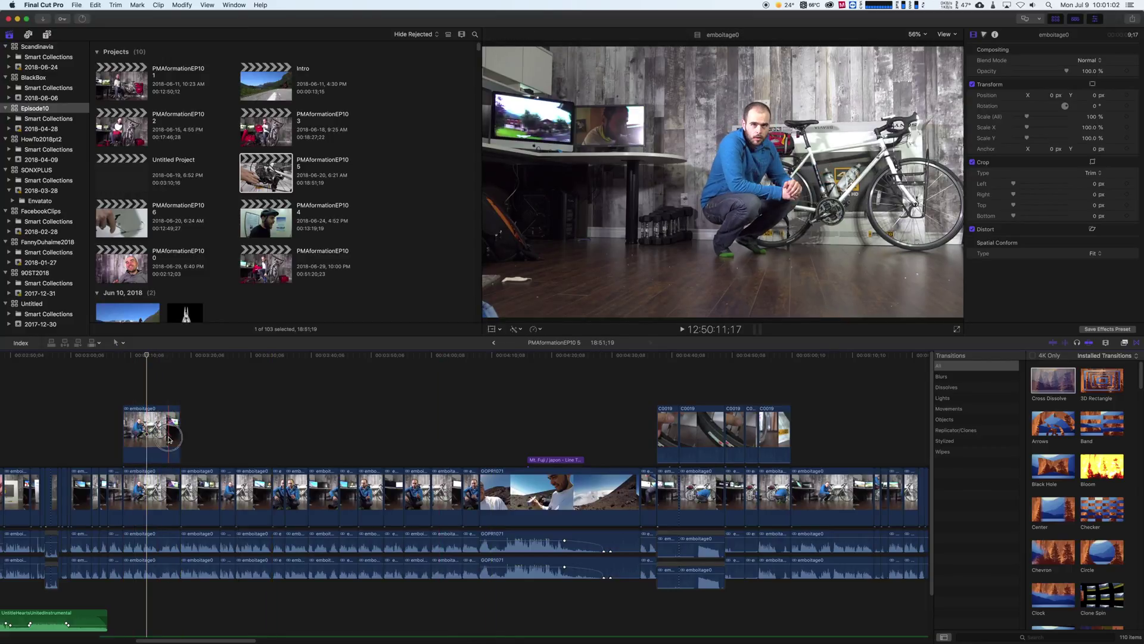
Step: Apply the Blur > Gaussian effect, amount 50.0, to the connected emboitage0 copy
click(1125, 343)
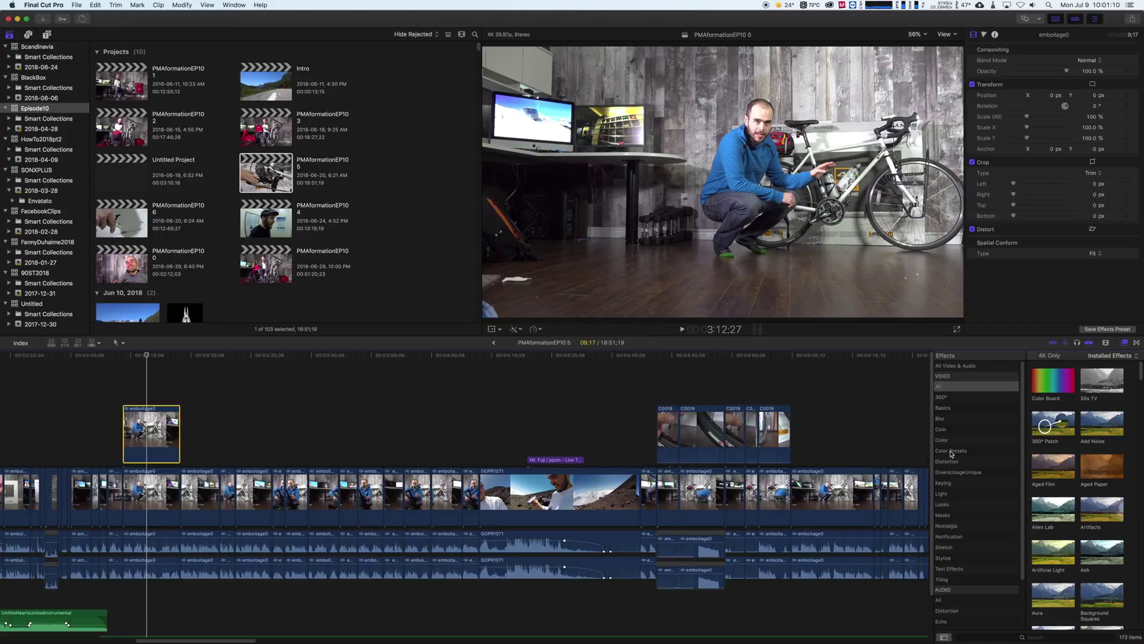
click(951, 419)
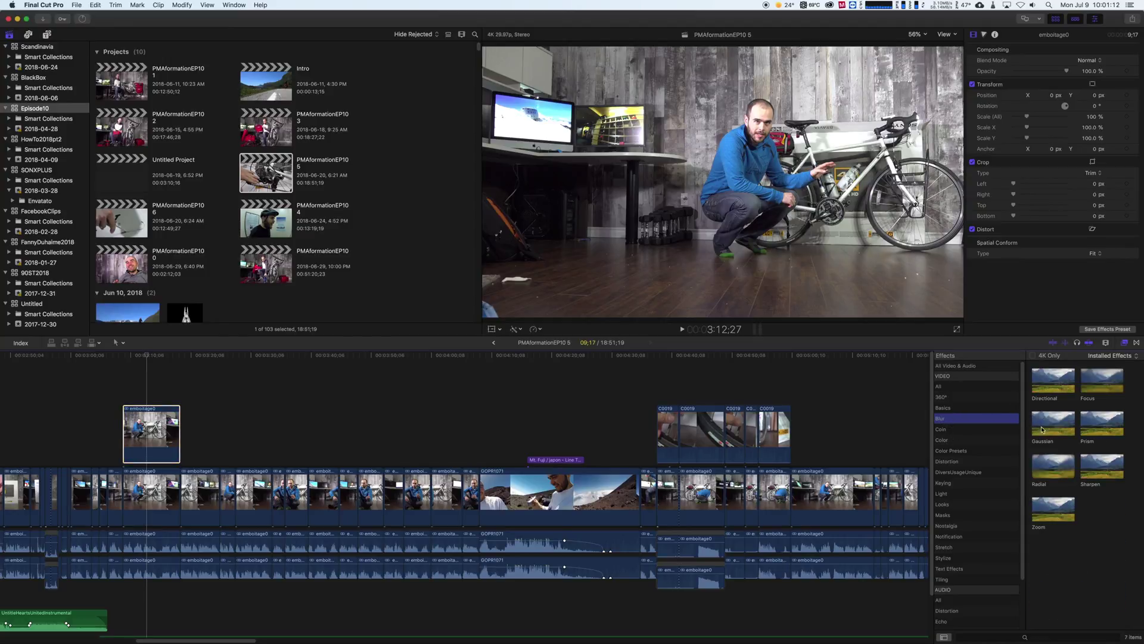
drag(1042, 429, 145, 434)
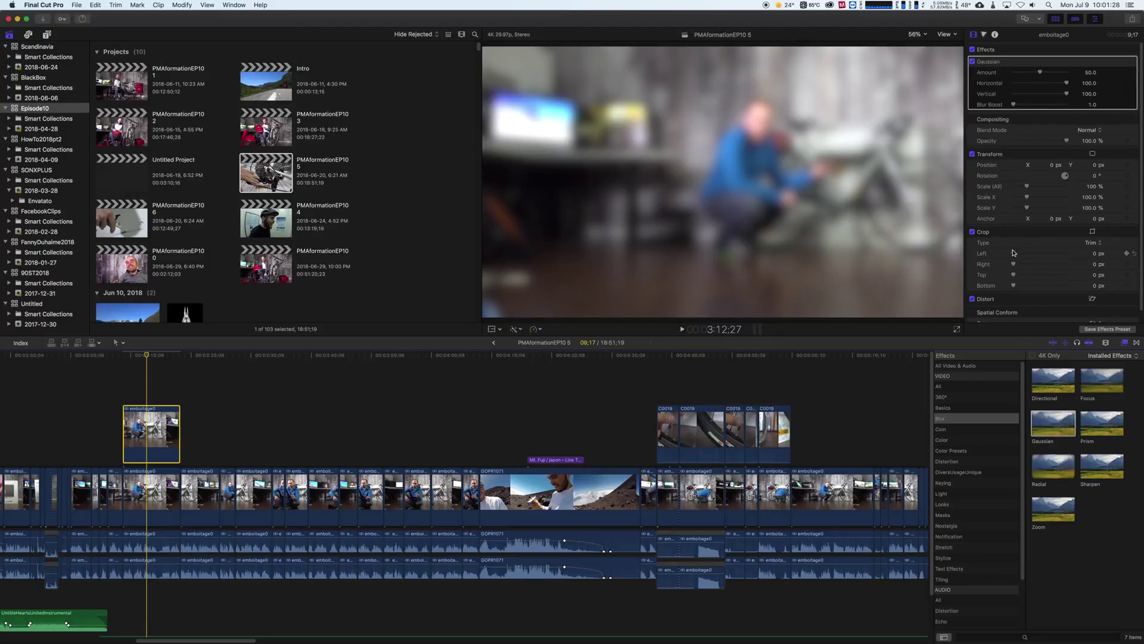
Step: Crop the blurred copy from left and top to frame the right monitor, with Gaussian amount 20.25
drag(1014, 254, 1068, 268)
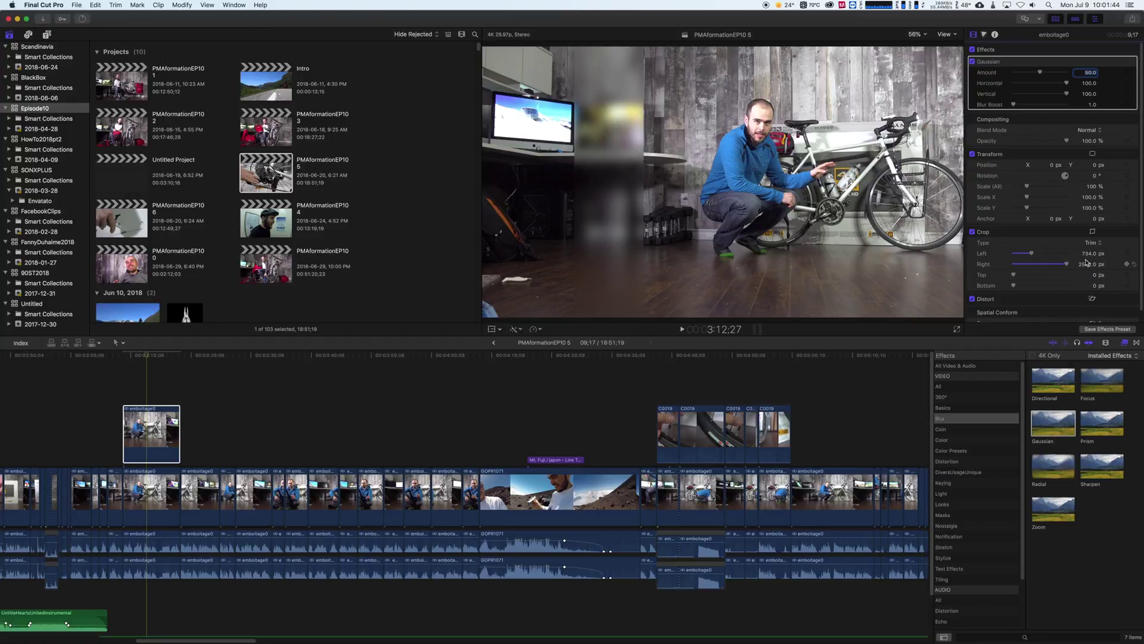
drag(1013, 275, 1047, 285)
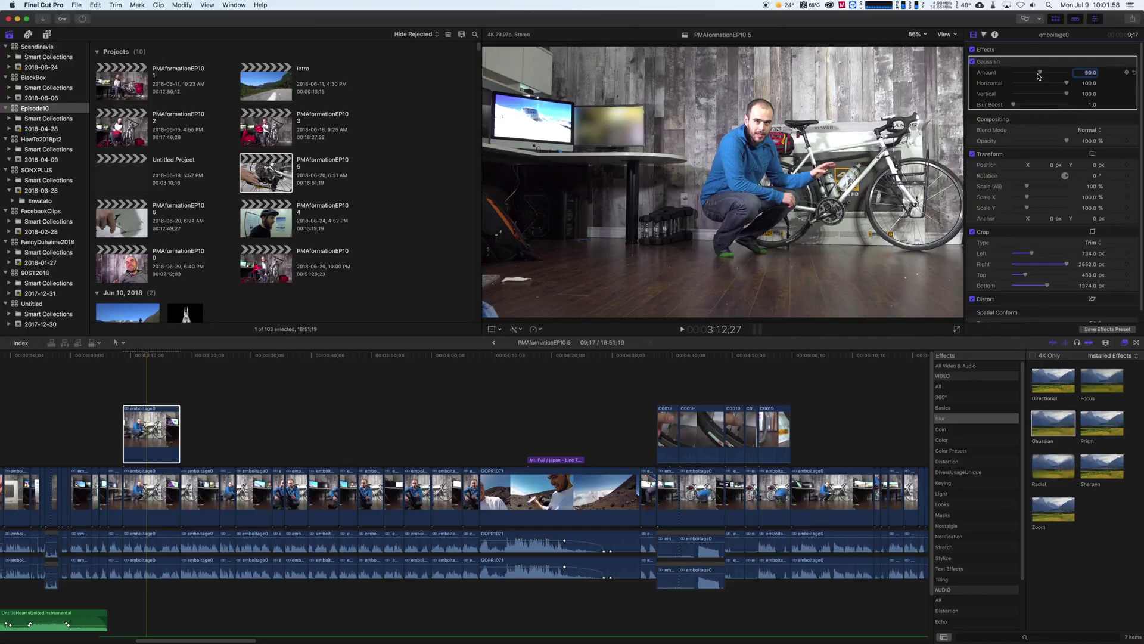
drag(1040, 74, 1024, 81)
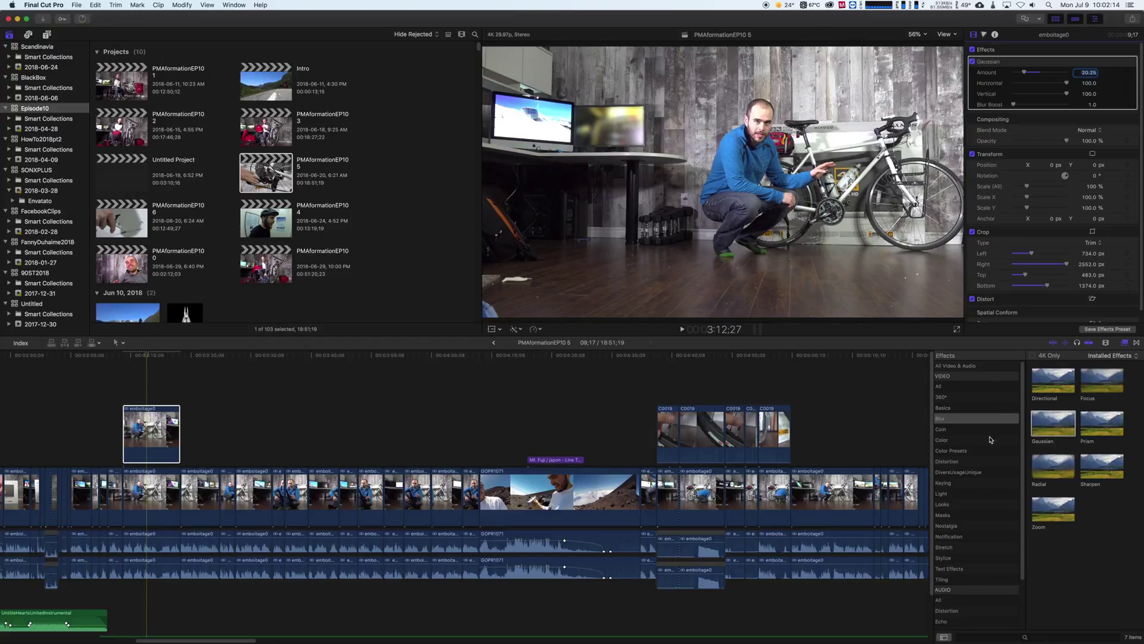
Step: Show the Masks effects category and select Graduated Mask
click(948, 516)
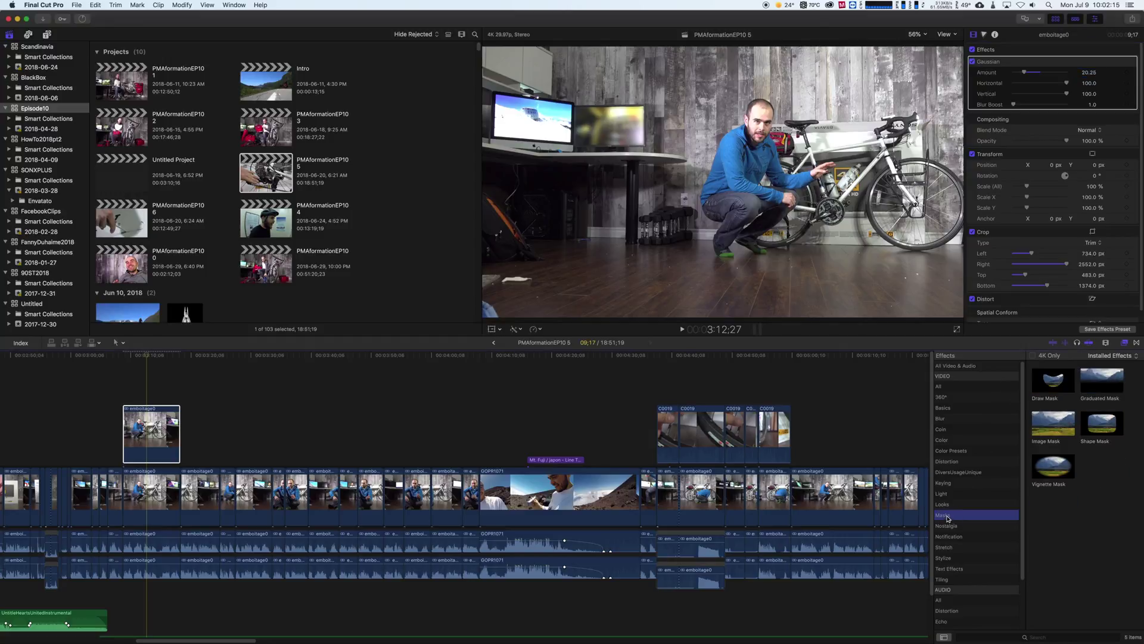
click(1090, 394)
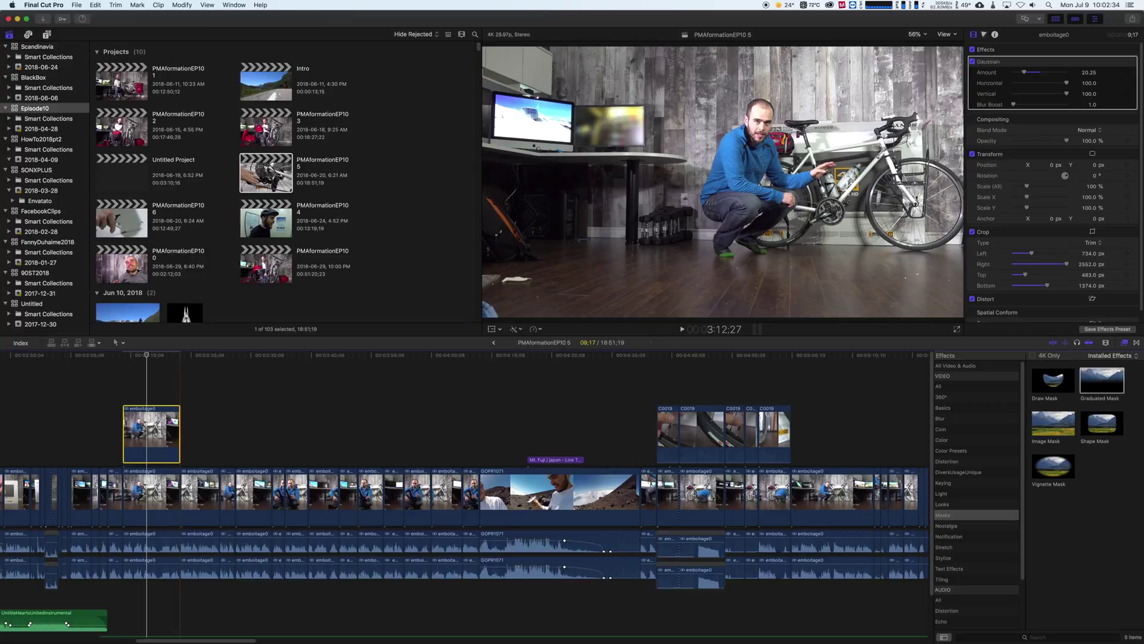
Step: Compare the blur off and on, then delete the old connected copy of the shot
click(972, 62)
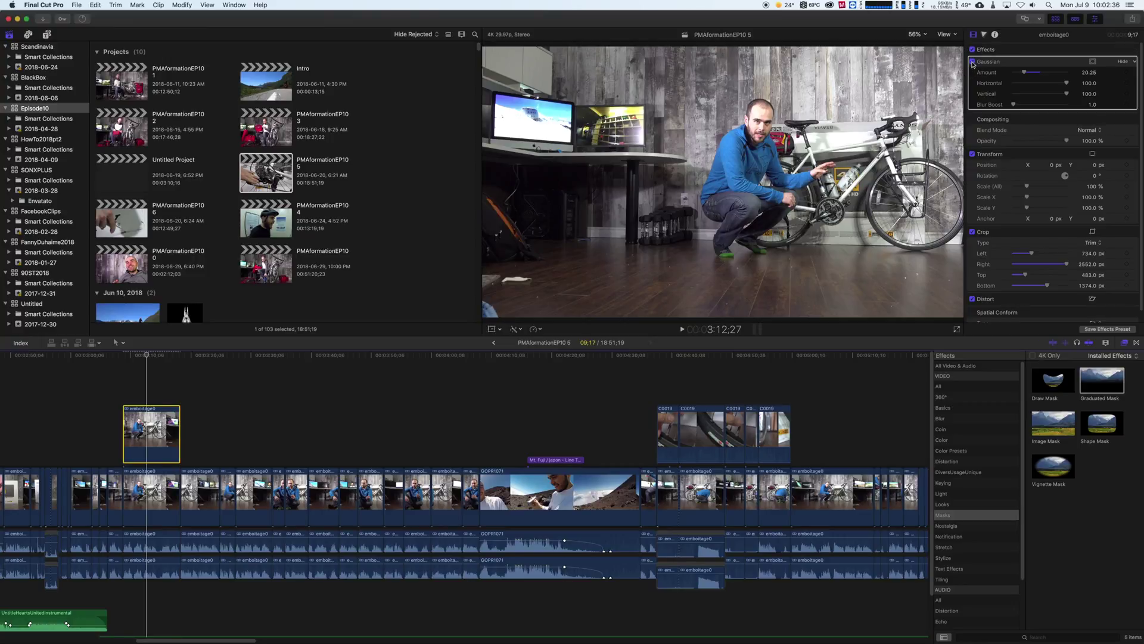
click(972, 62)
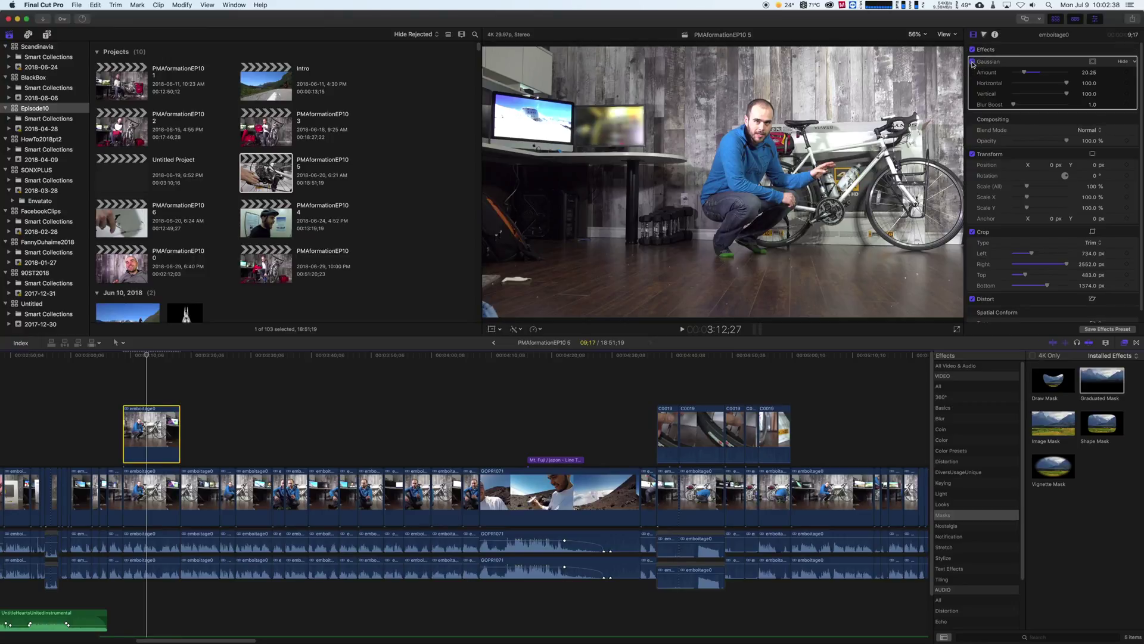
click(151, 438)
key(Delete)
key(Up)
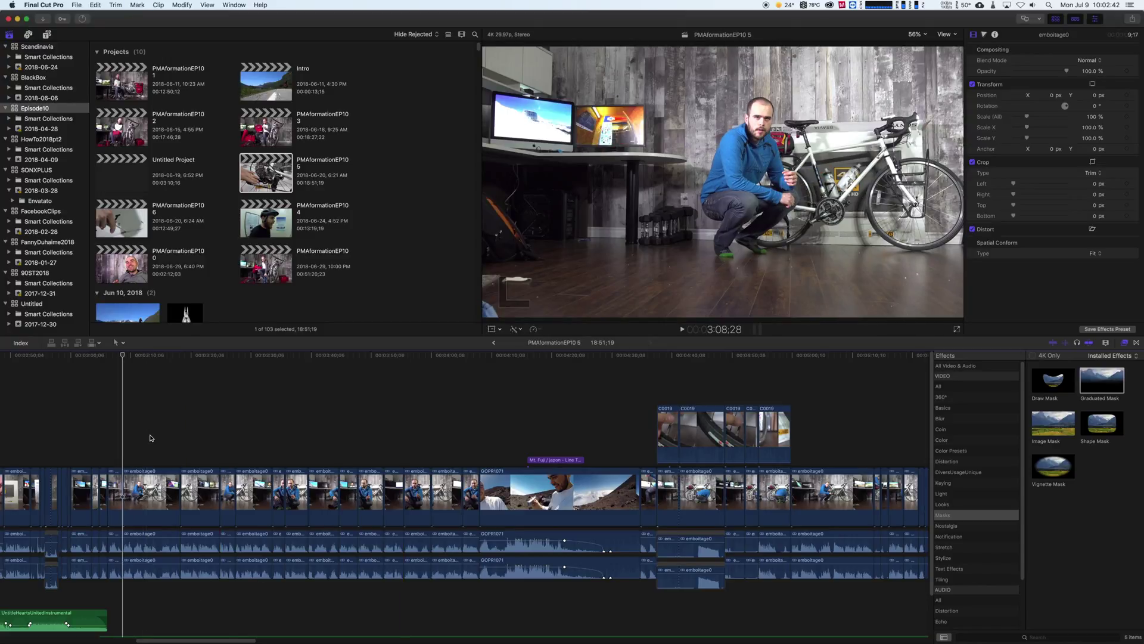
Step: Place a fresh emboitage0 duplicate as a connected clip and give it a Gaussian blur
key(super+v)
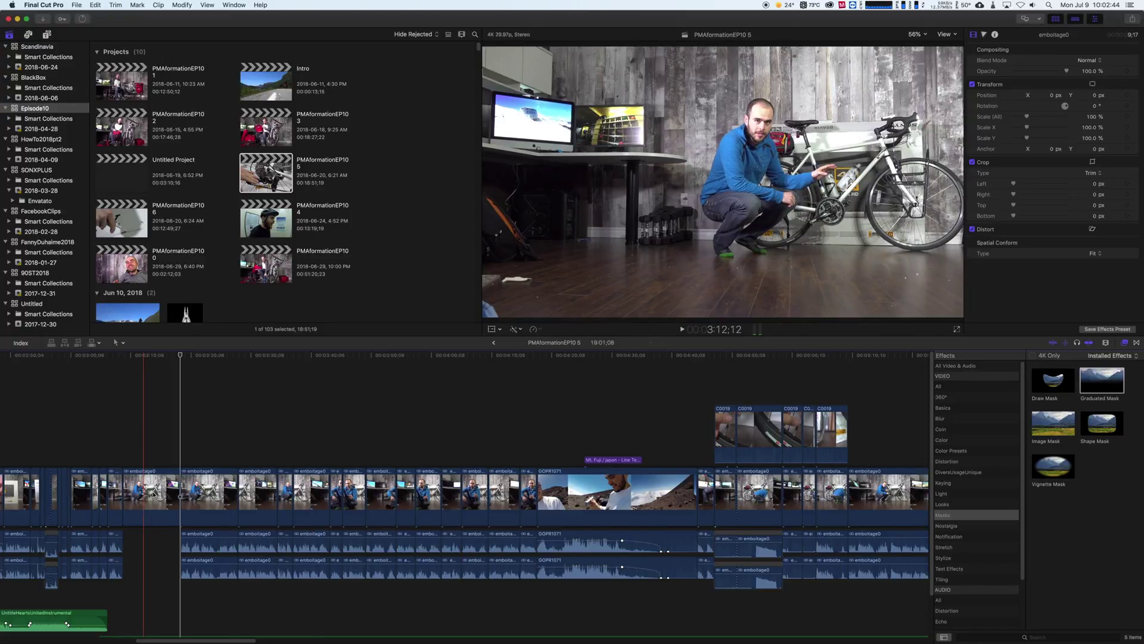
drag(150, 435, 154, 427)
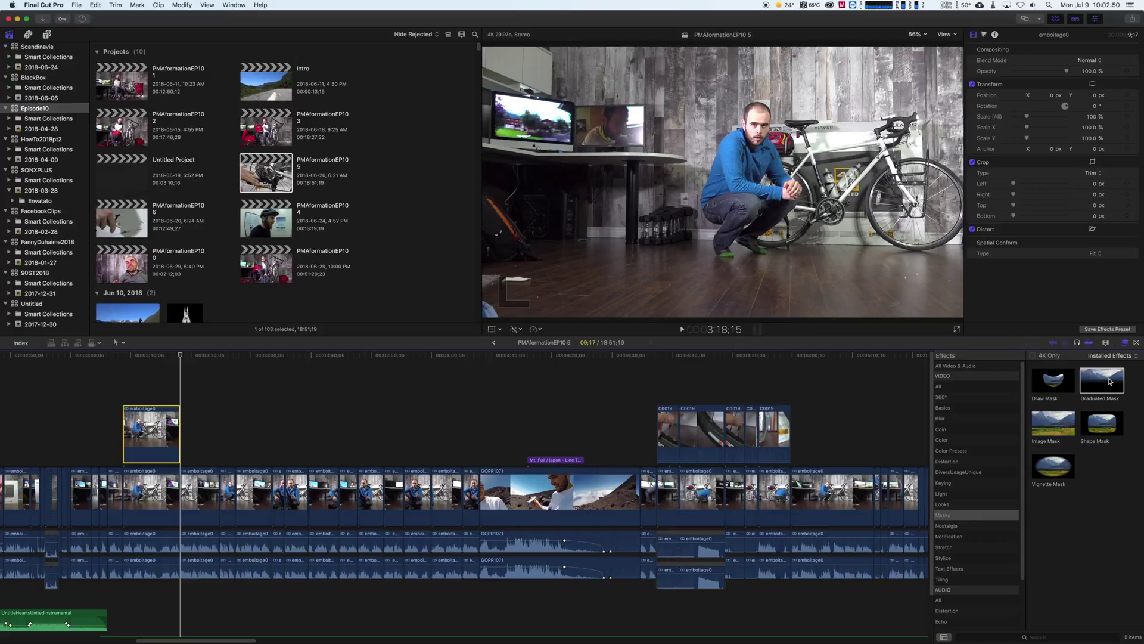
click(971, 419)
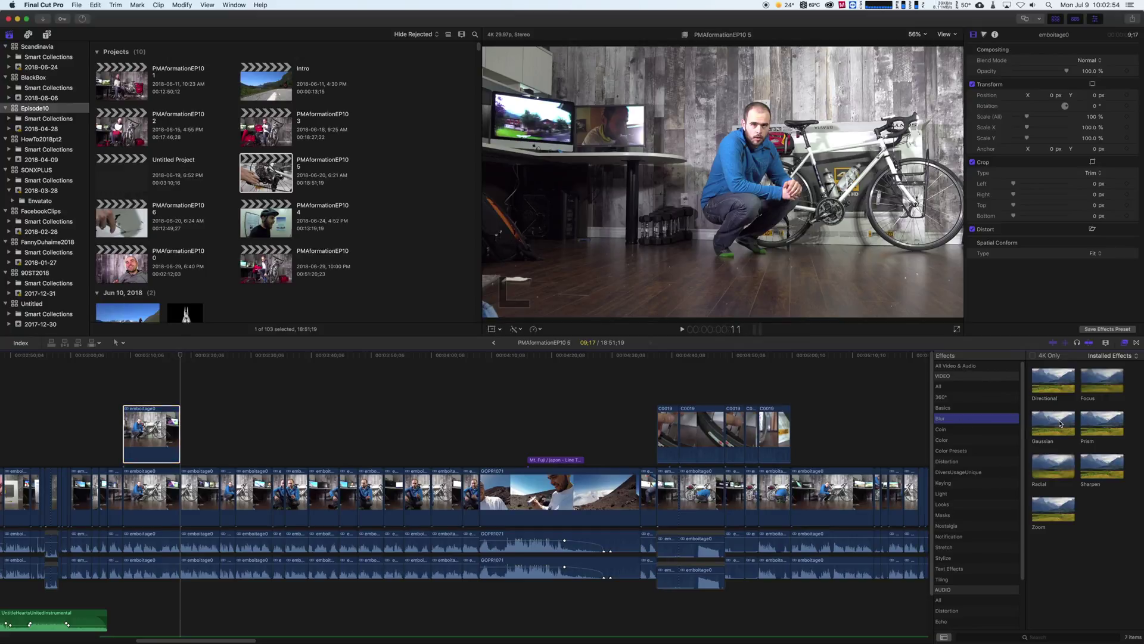
drag(1061, 424, 164, 441)
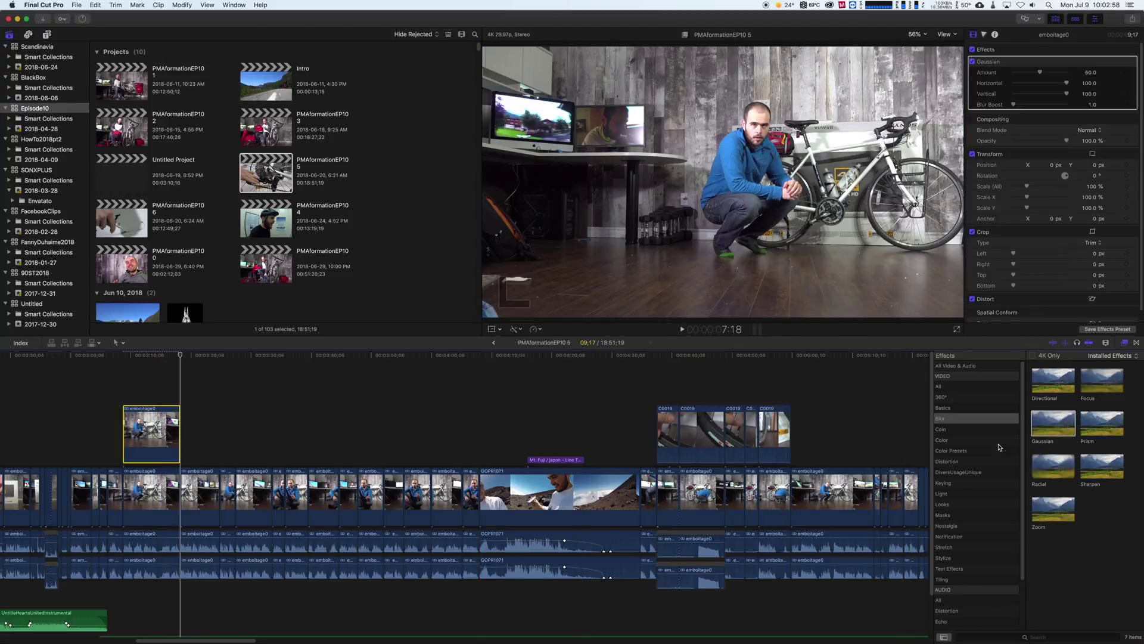
Step: Apply Draw Mask to the blurred copy and outline the right monitor with four corner points
click(950, 517)
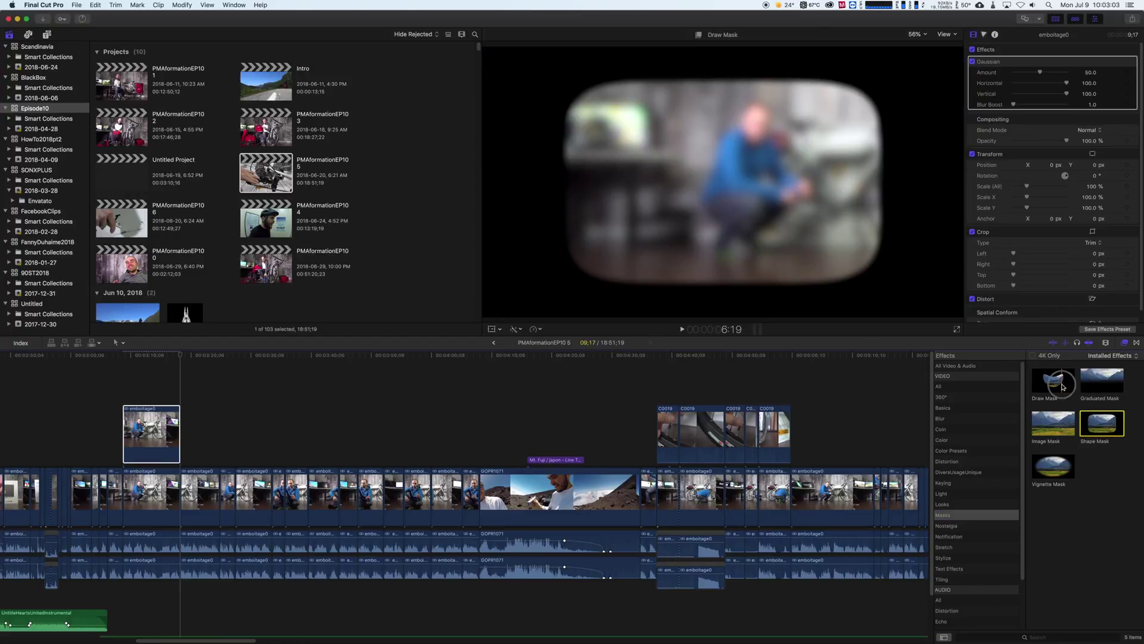
mouse_move(1053, 380)
mouse_down()
mouse_move(221, 412)
mouse_move(156, 428)
mouse_up()
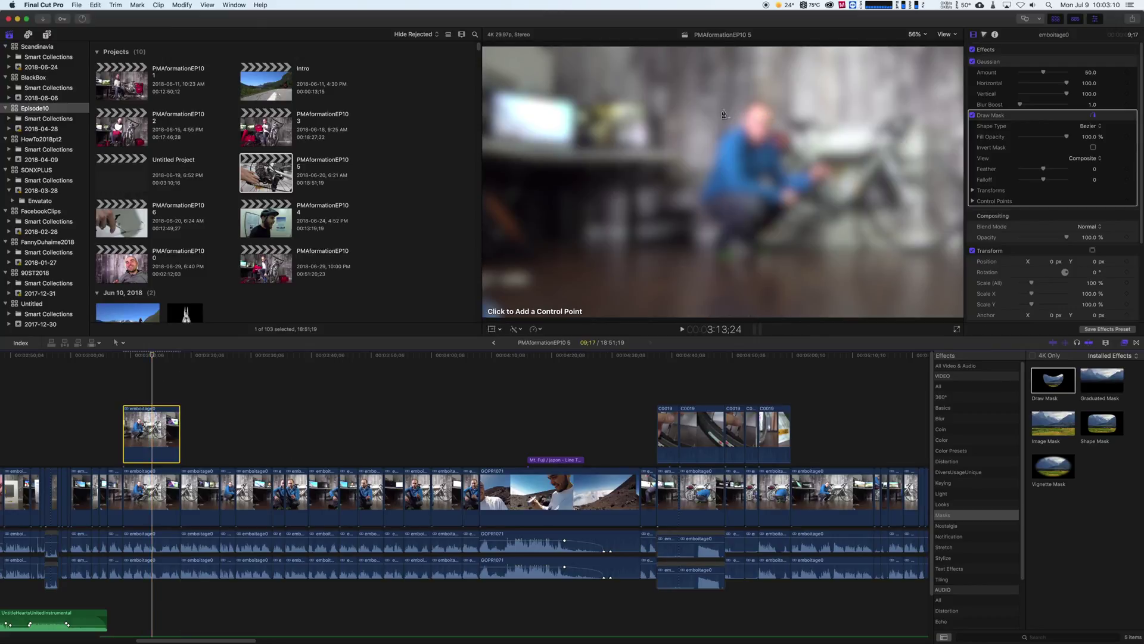
click(579, 104)
click(646, 106)
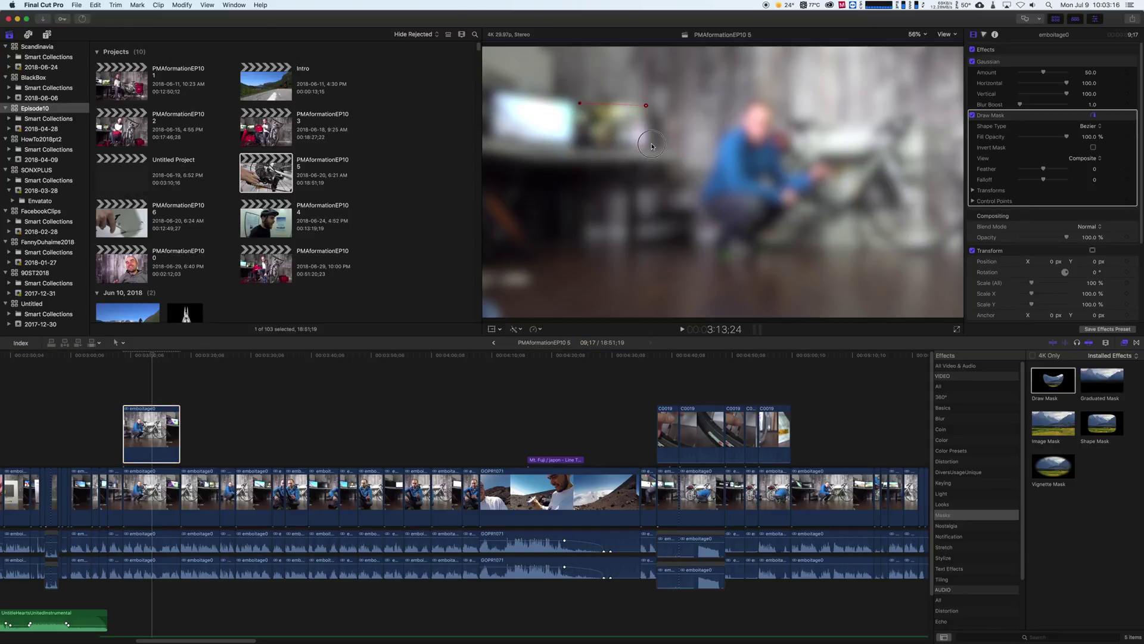
click(651, 143)
click(584, 148)
click(580, 104)
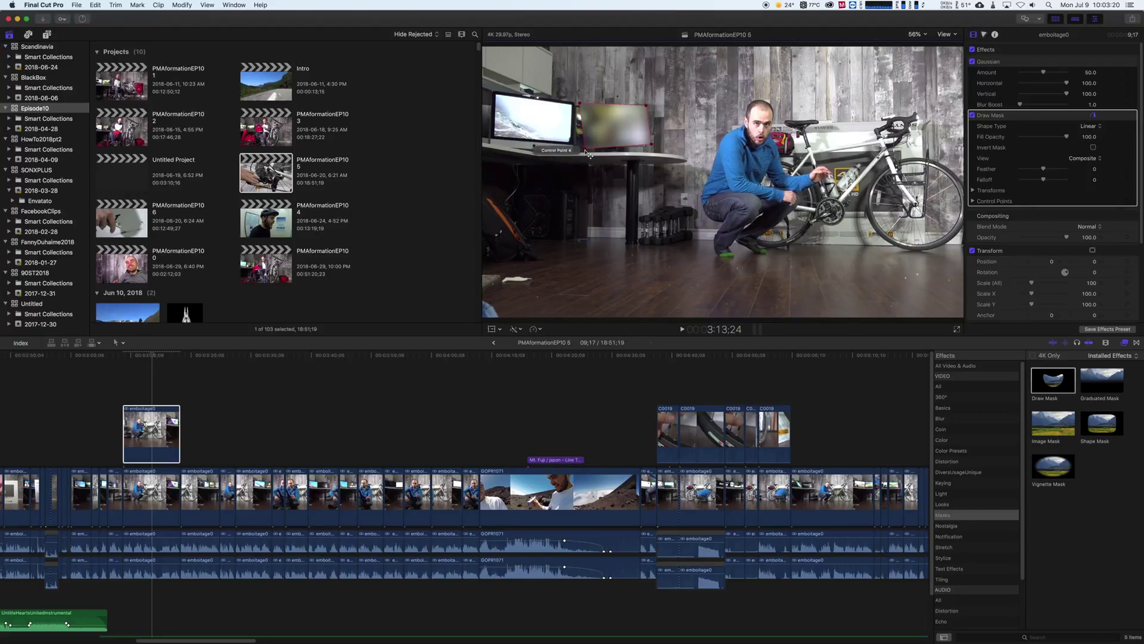
Step: Nudge the four mask corner points onto the monitor's corners
drag(584, 149, 578, 150)
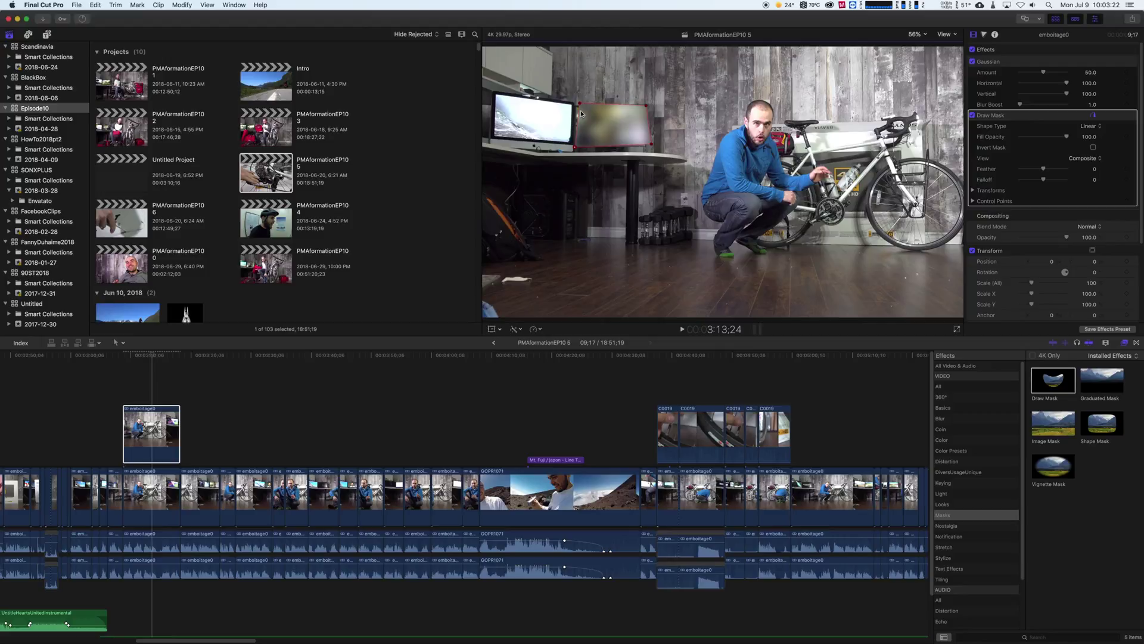
drag(580, 104, 575, 106)
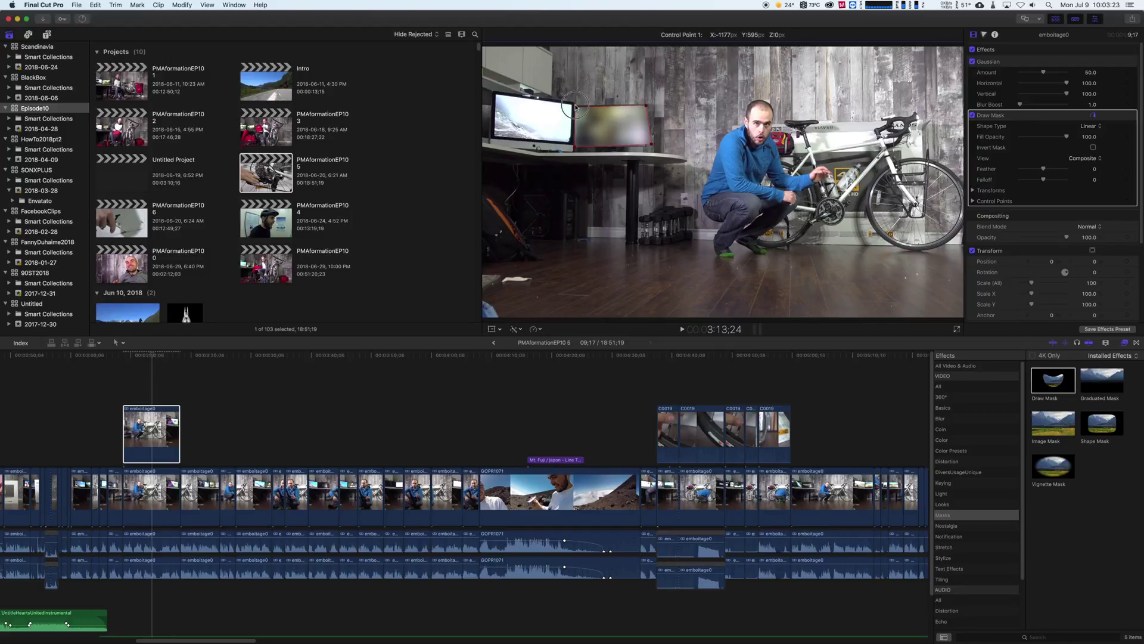
click(646, 107)
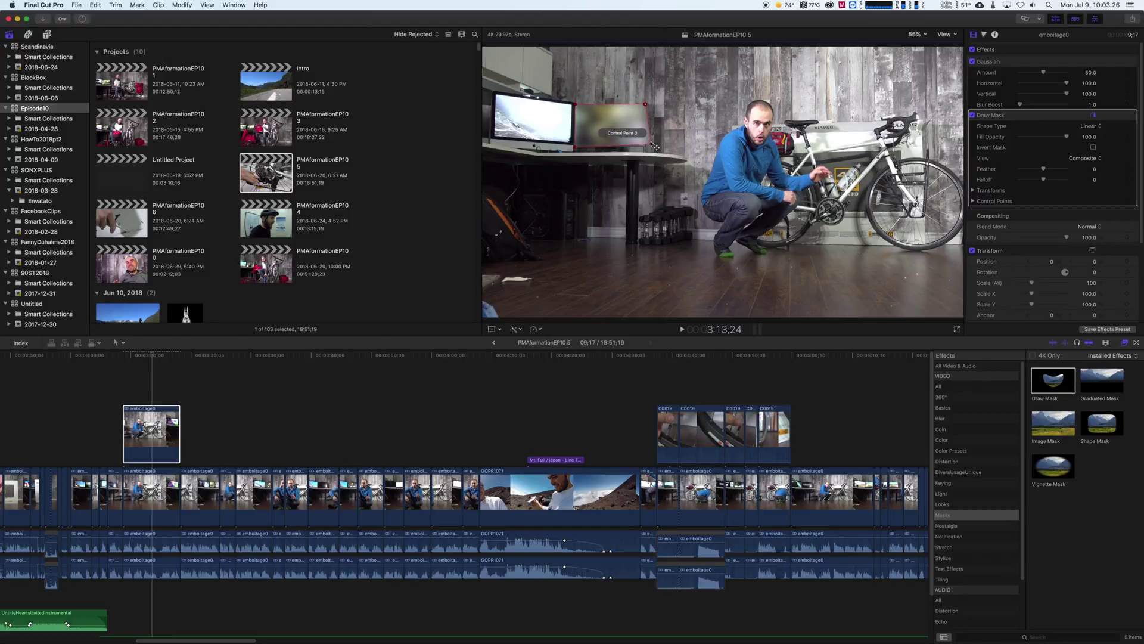
drag(651, 143, 647, 146)
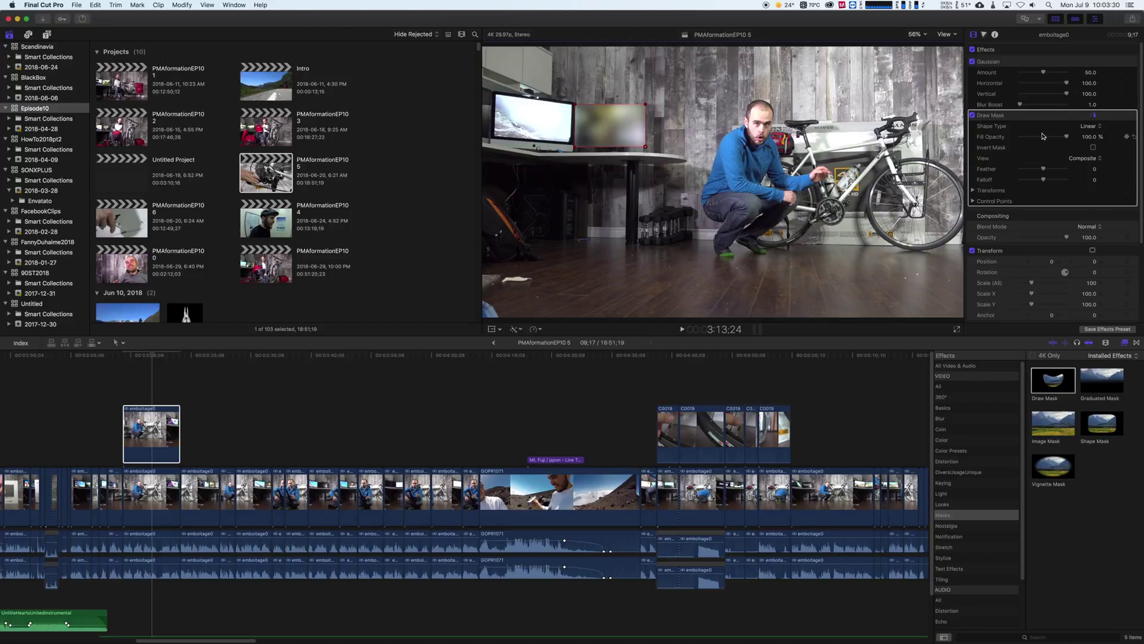
Step: Set Draw Mask feather to 97 and Gaussian amount to 20.41, then refit the mask corners
drag(1042, 168, 1065, 167)
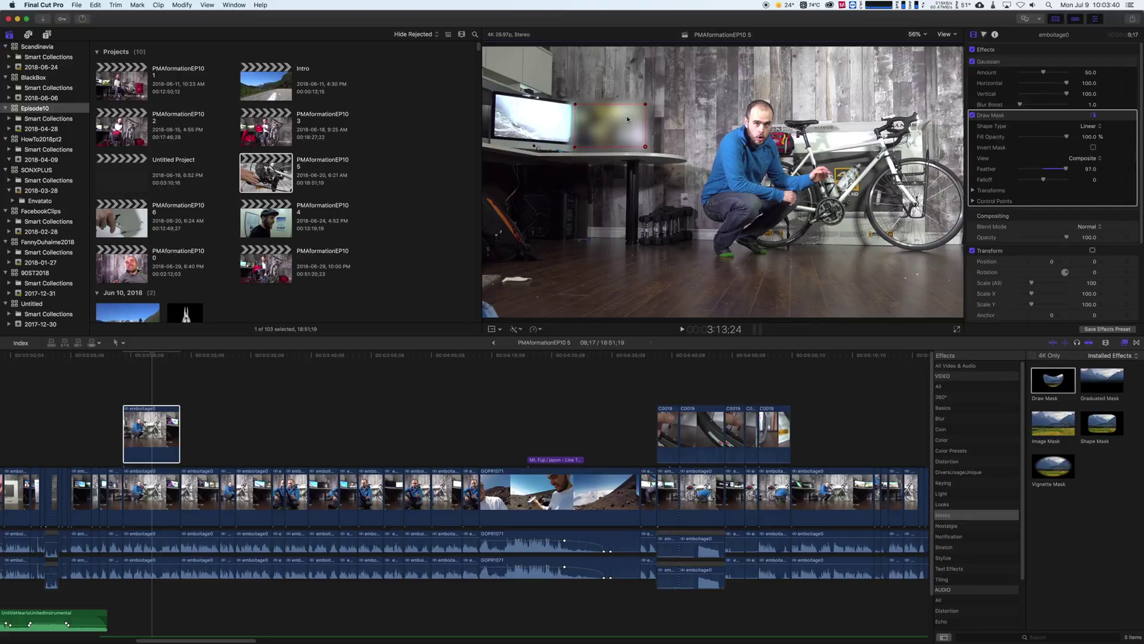
click(1043, 73)
drag(1043, 72, 1028, 79)
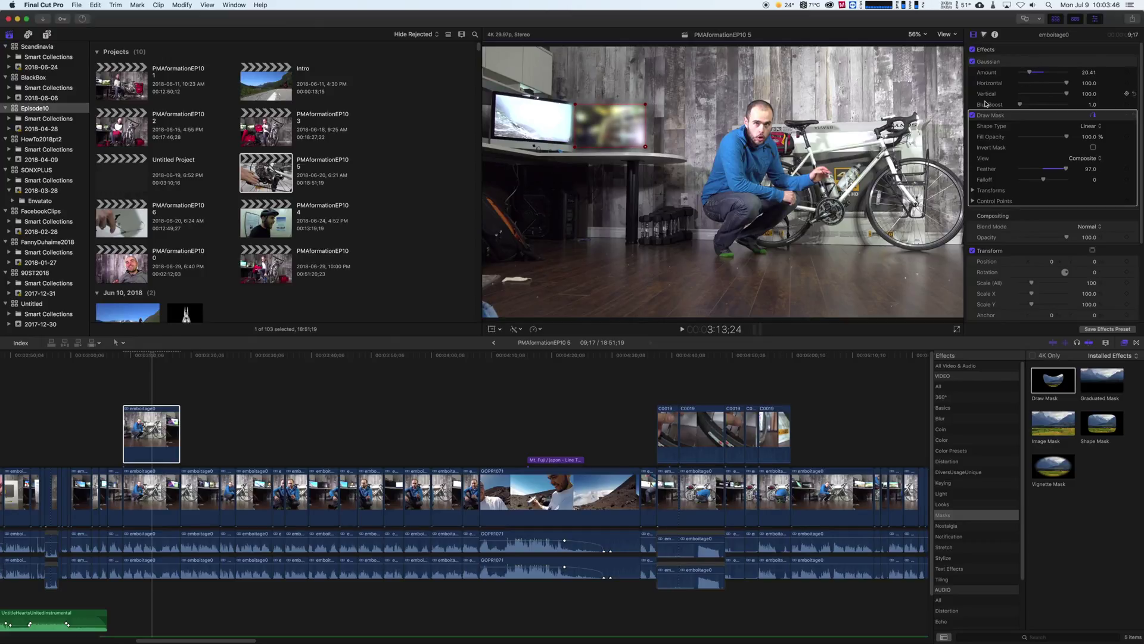
drag(578, 108, 640, 108)
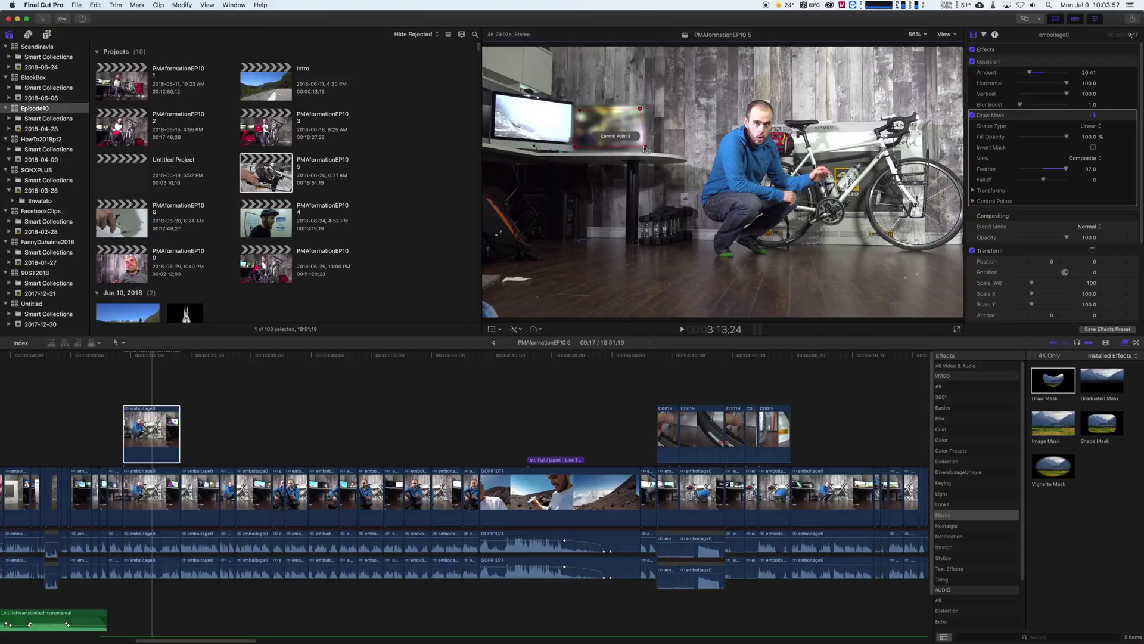
drag(645, 149, 580, 147)
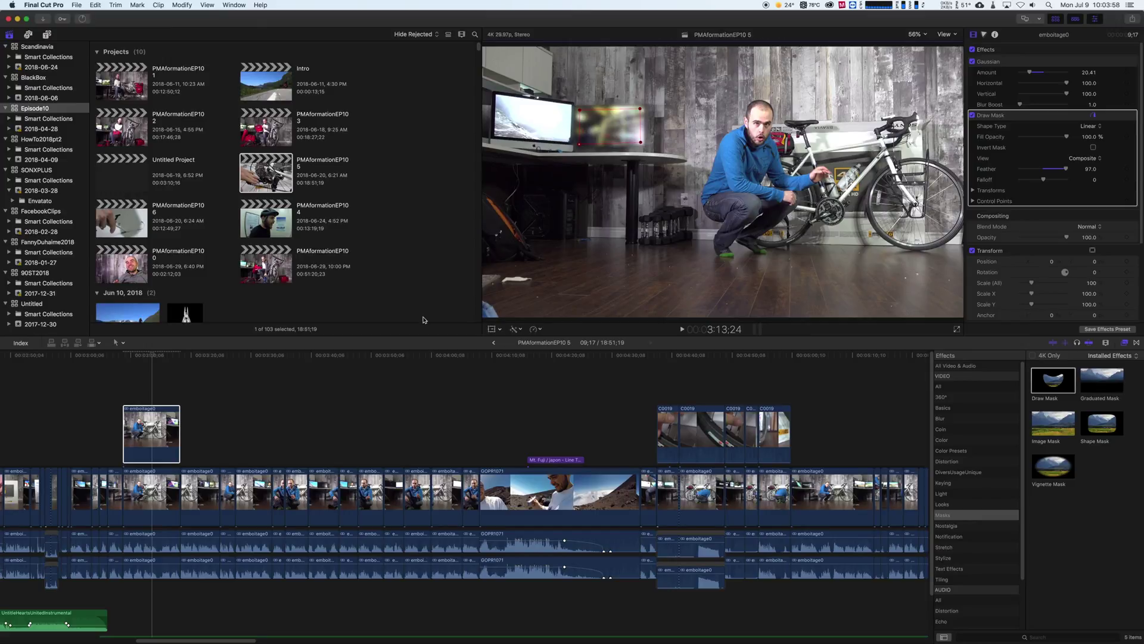
click(119, 402)
key(space)
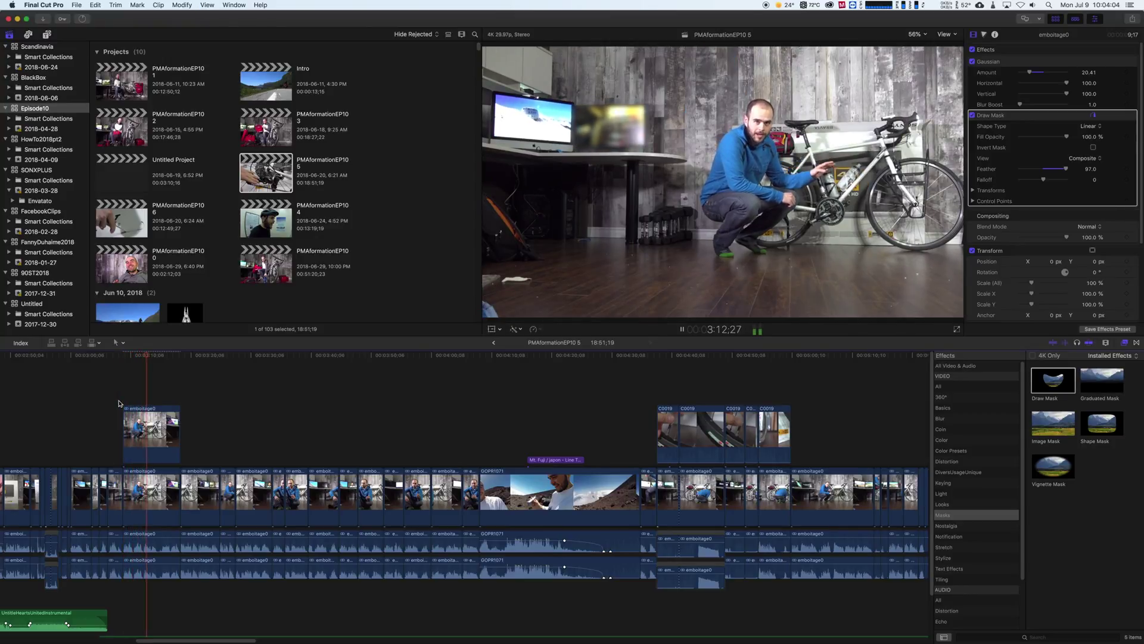
key(space)
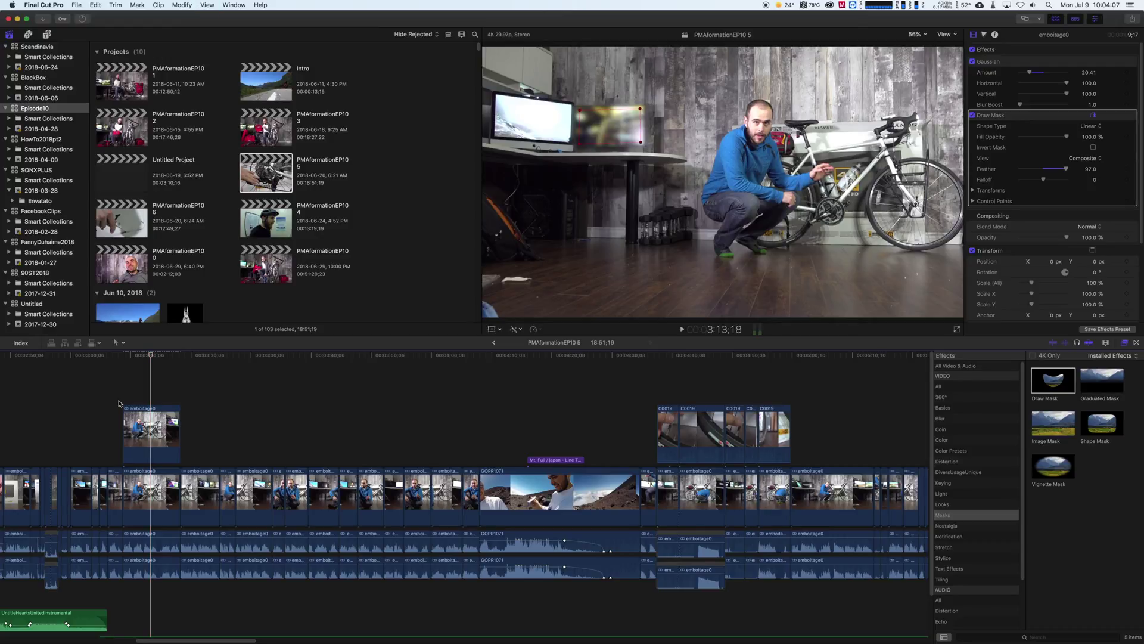